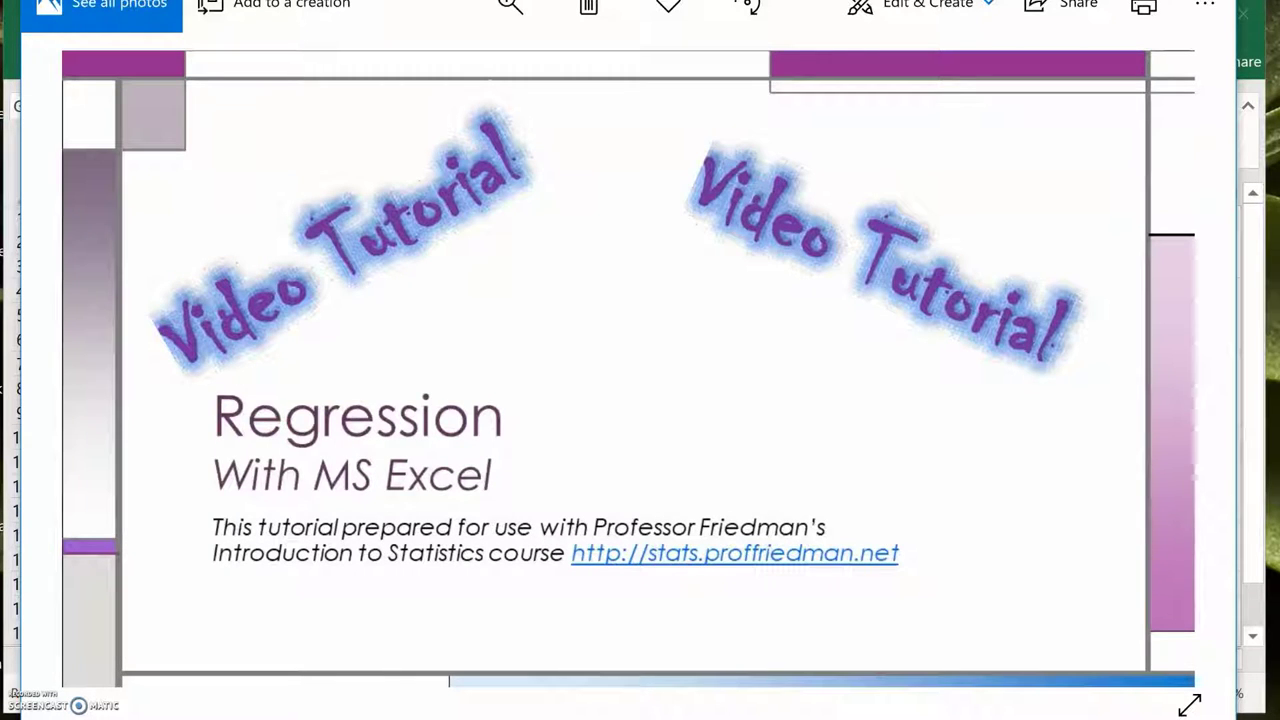
Switch to the correlation example workbook in Excel and open the Regression analysis tool
click(1258, 452)
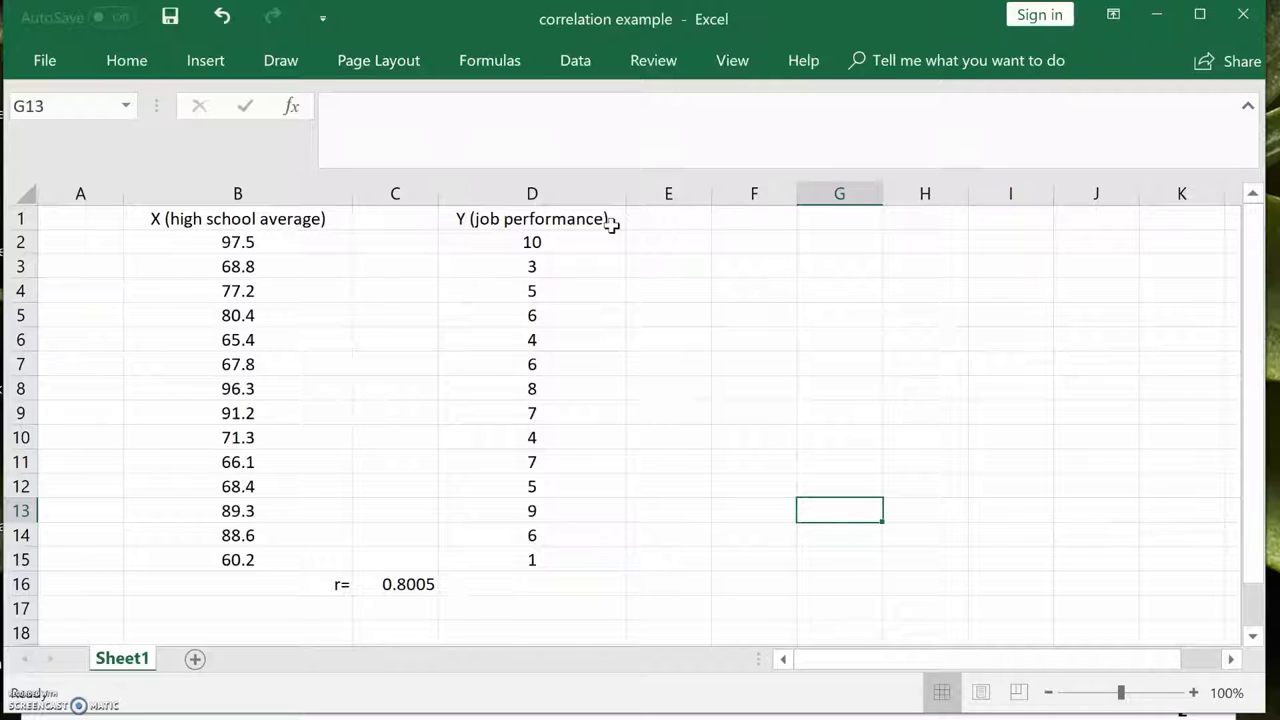
click(553, 72)
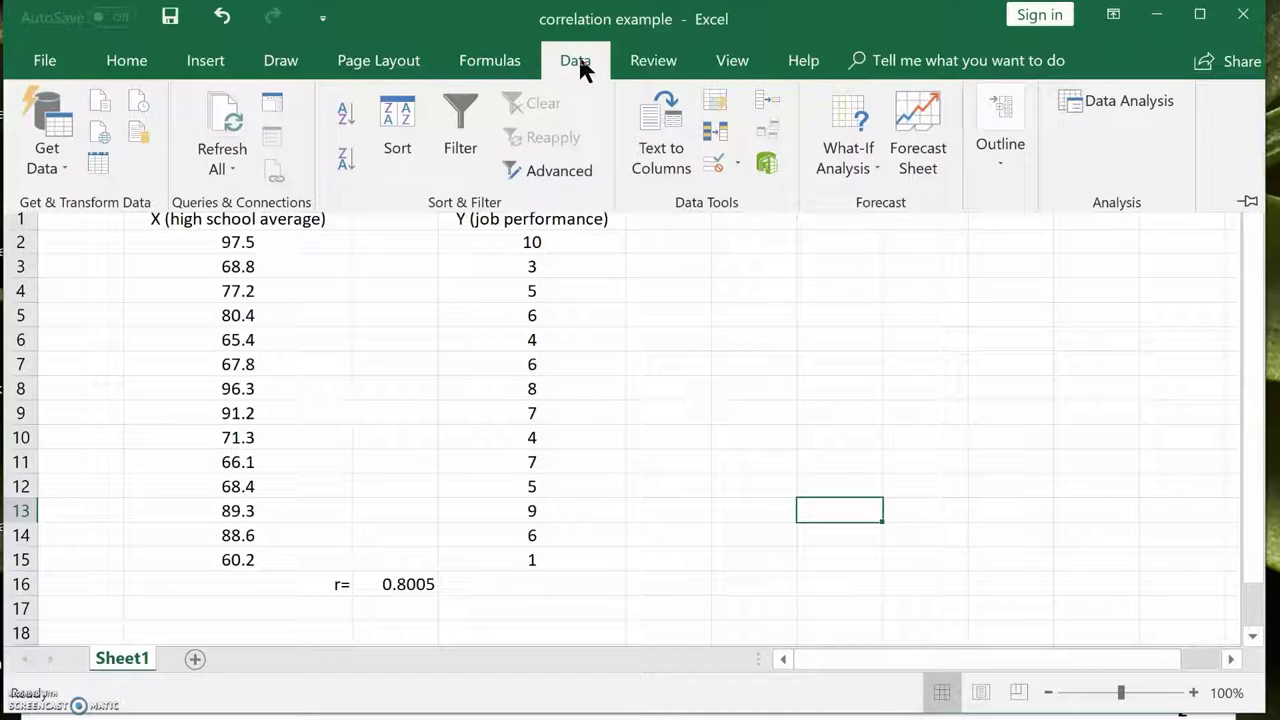
click(1139, 103)
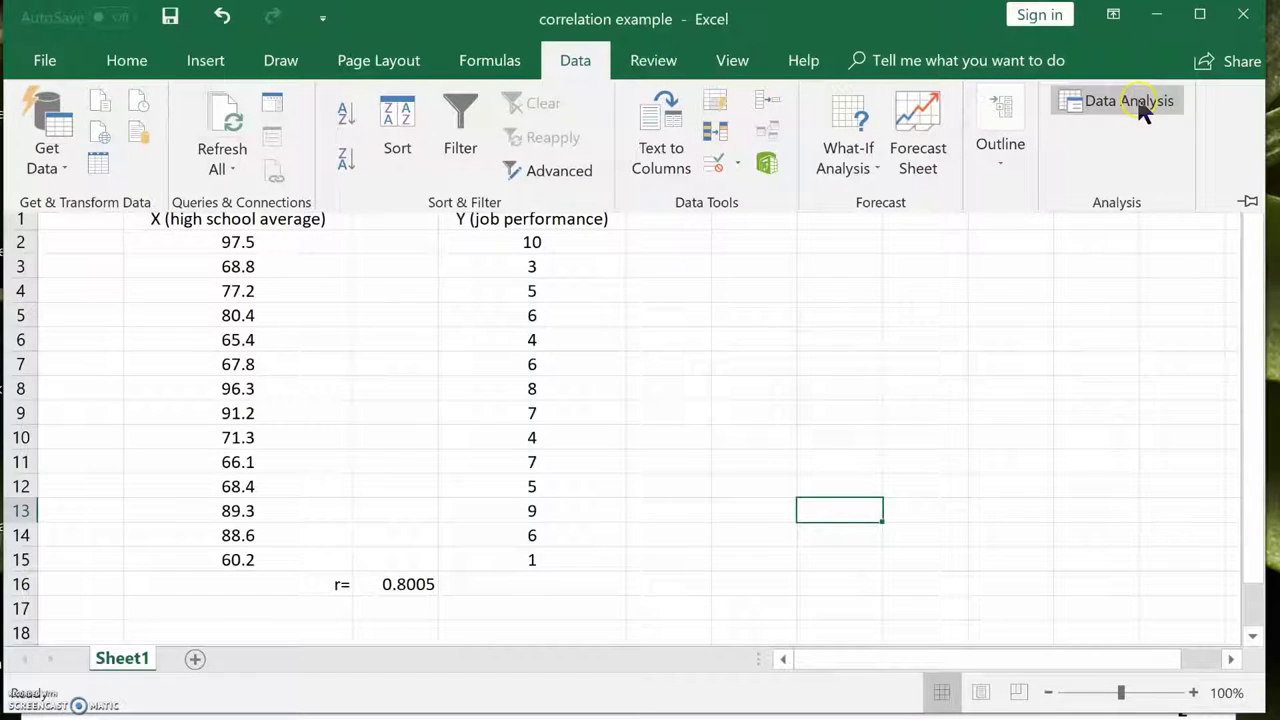
click(1140, 104)
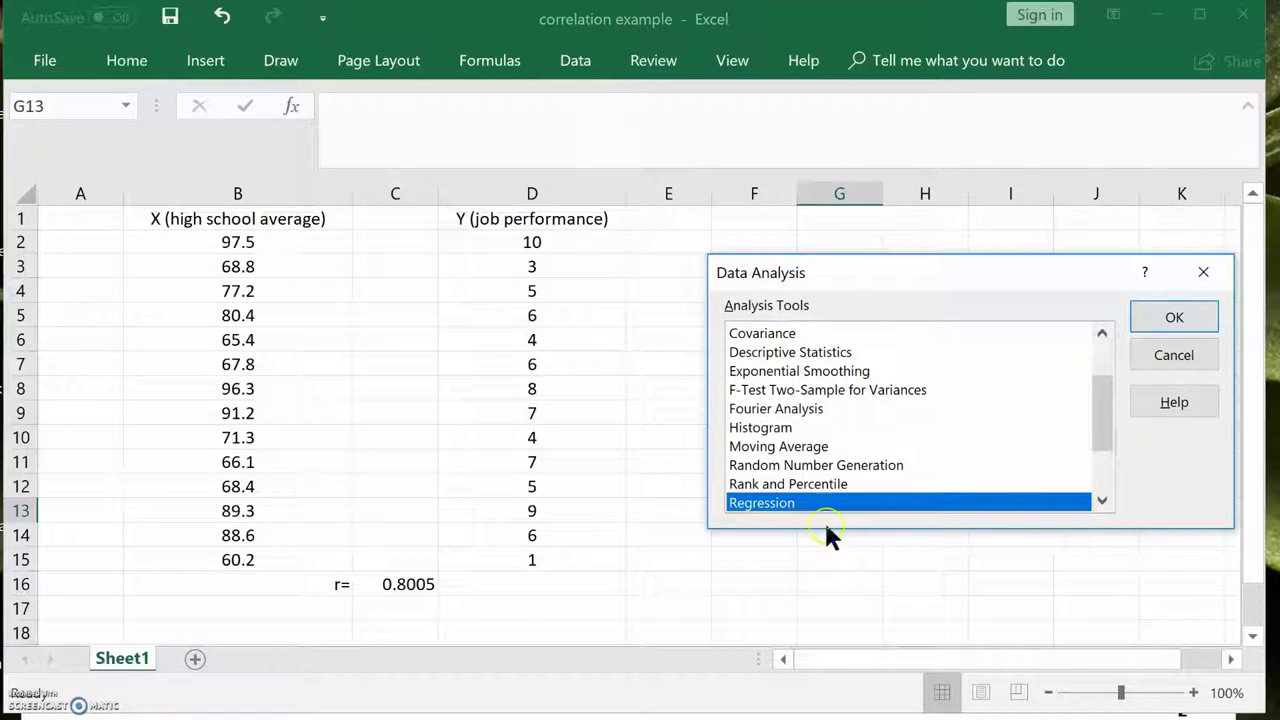
click(866, 508)
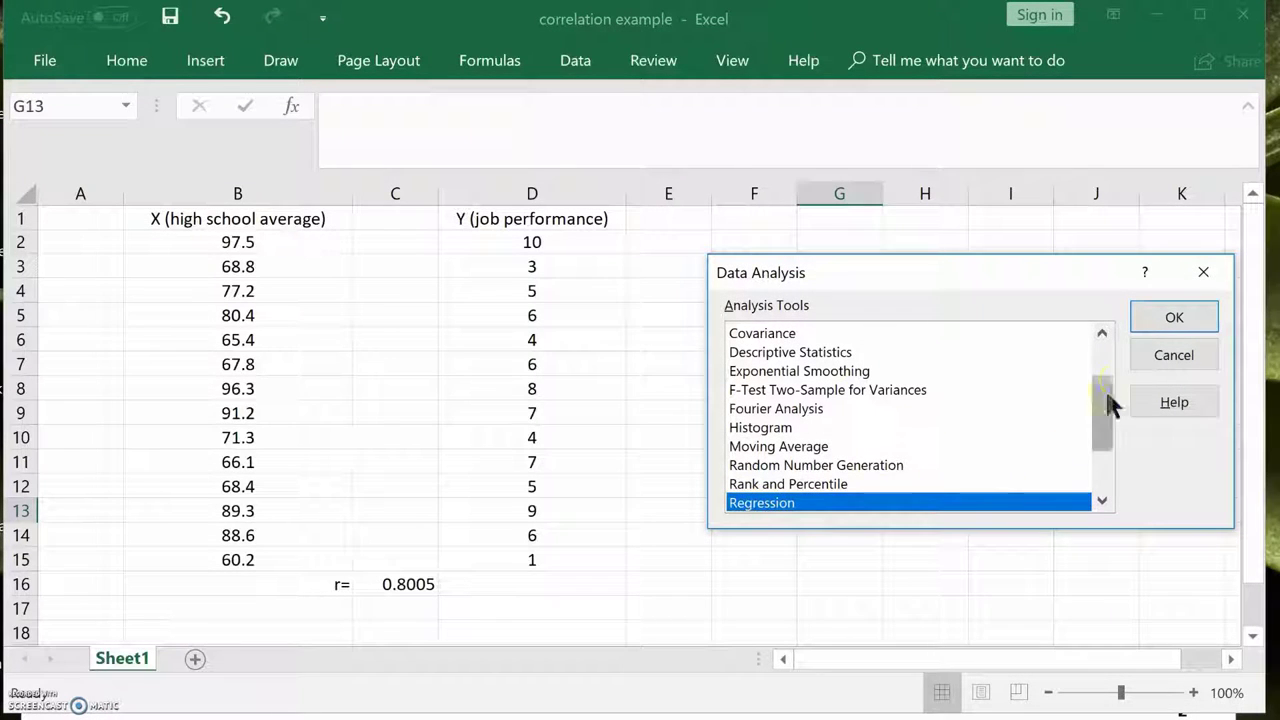
click(776, 506)
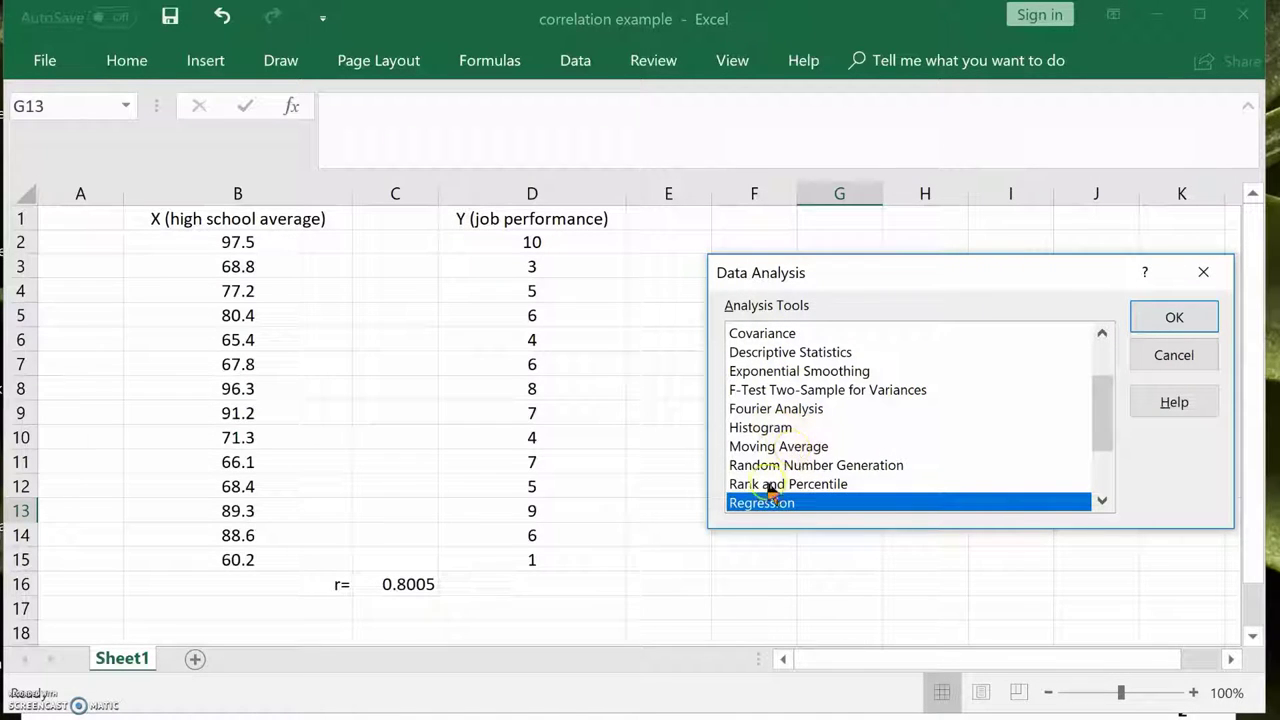
click(1178, 317)
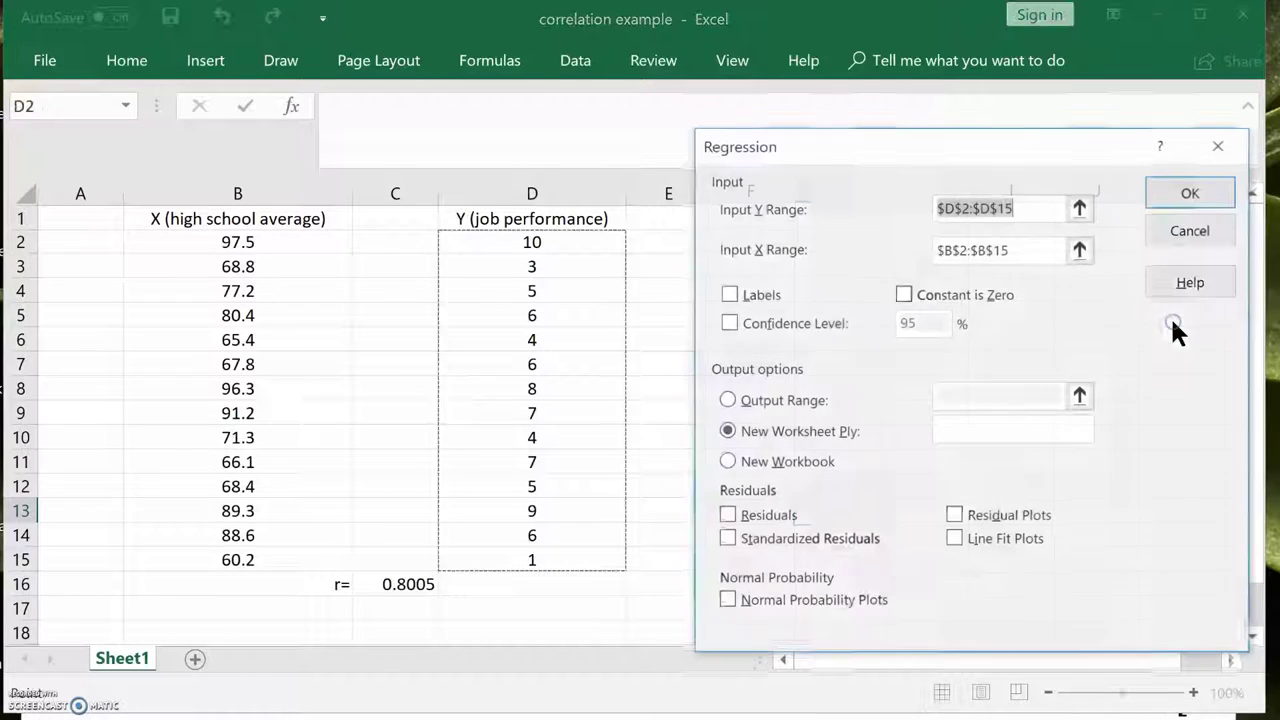
Run the regression with Y range D2:D15 and X range B2:B15, sending the output to a new worksheet
click(1020, 206)
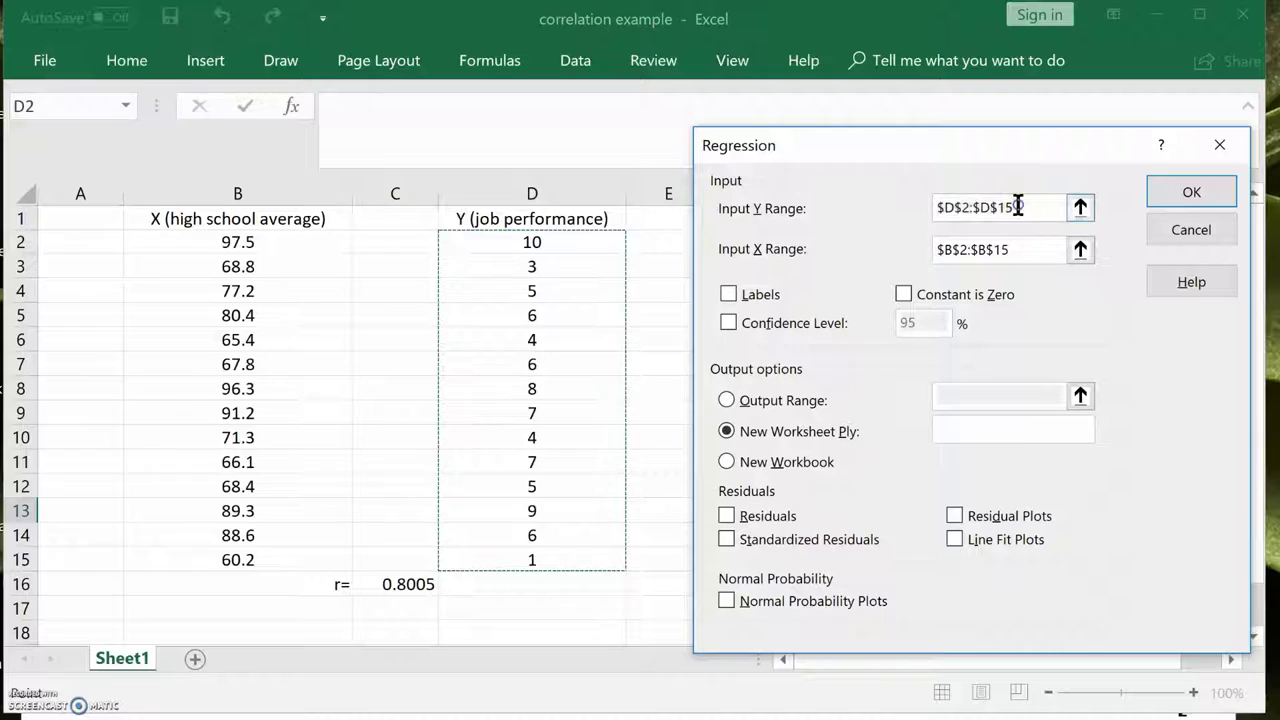
drag(1020, 206, 946, 211)
click(932, 220)
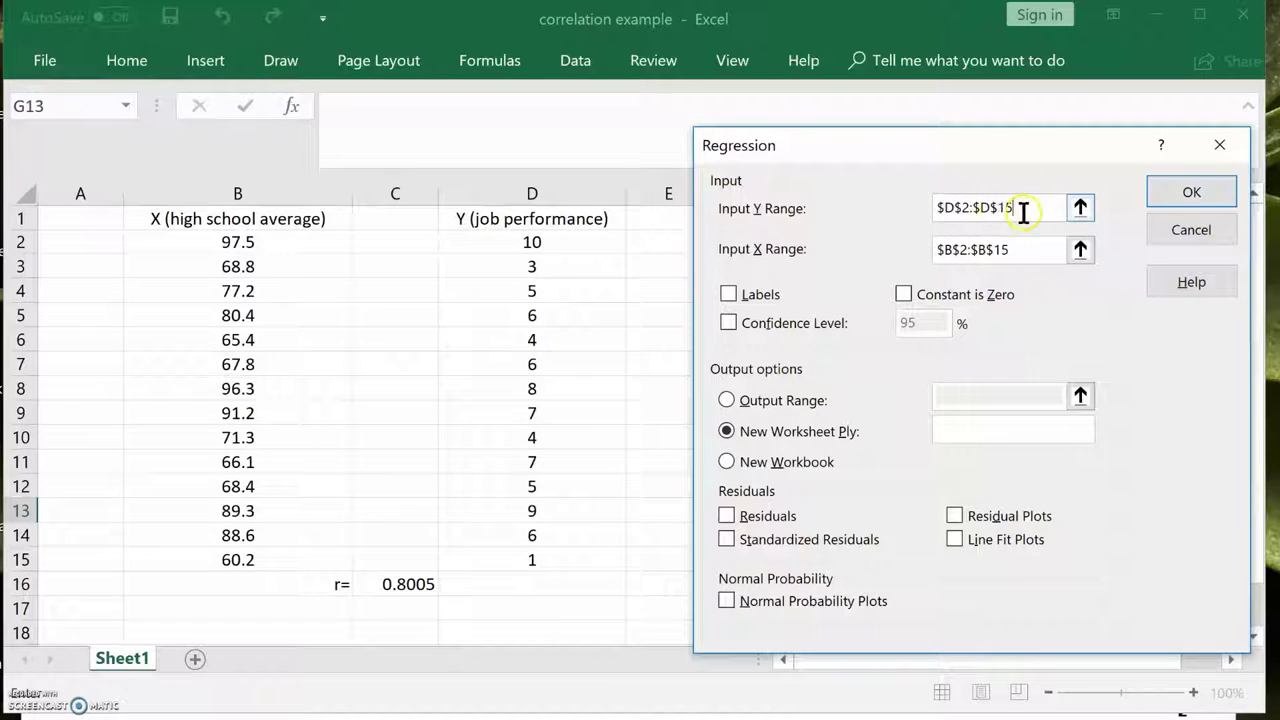
drag(1034, 206, 932, 208)
click(954, 215)
key(Return)
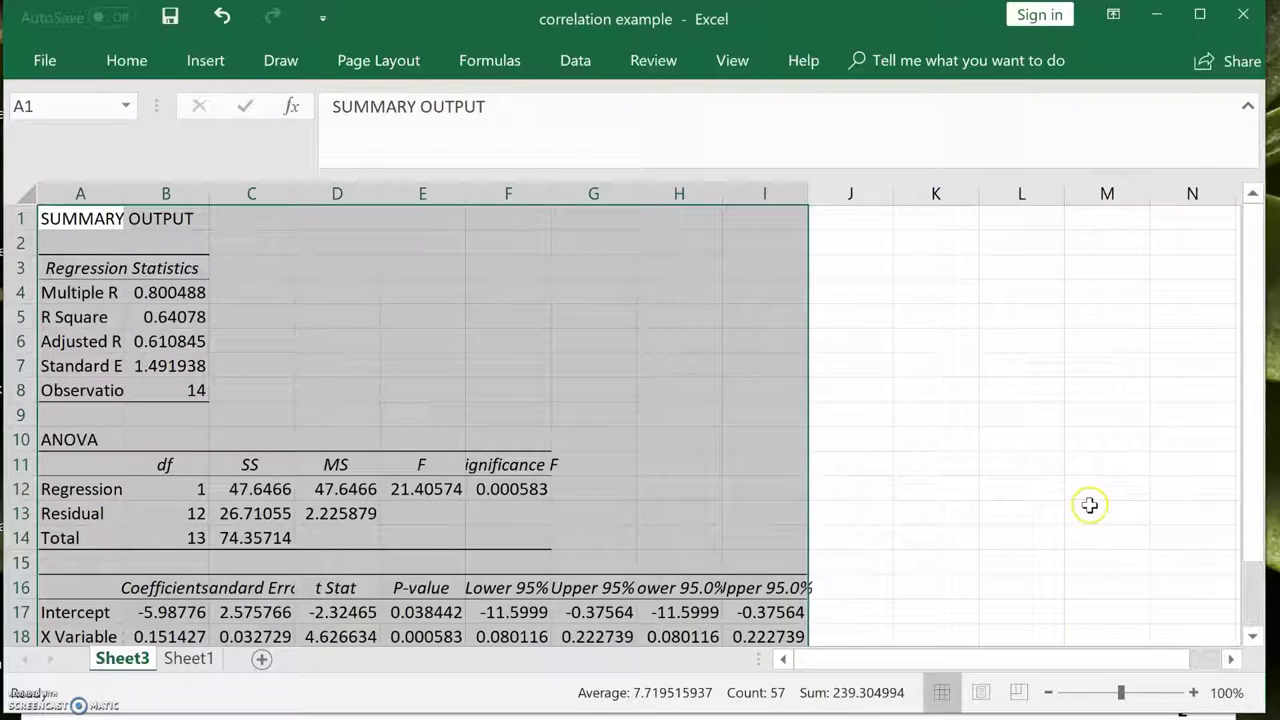
Return to Sheet1 and reopen the Regression tool with the job performance values in D2:D15 as the Y range
click(182, 659)
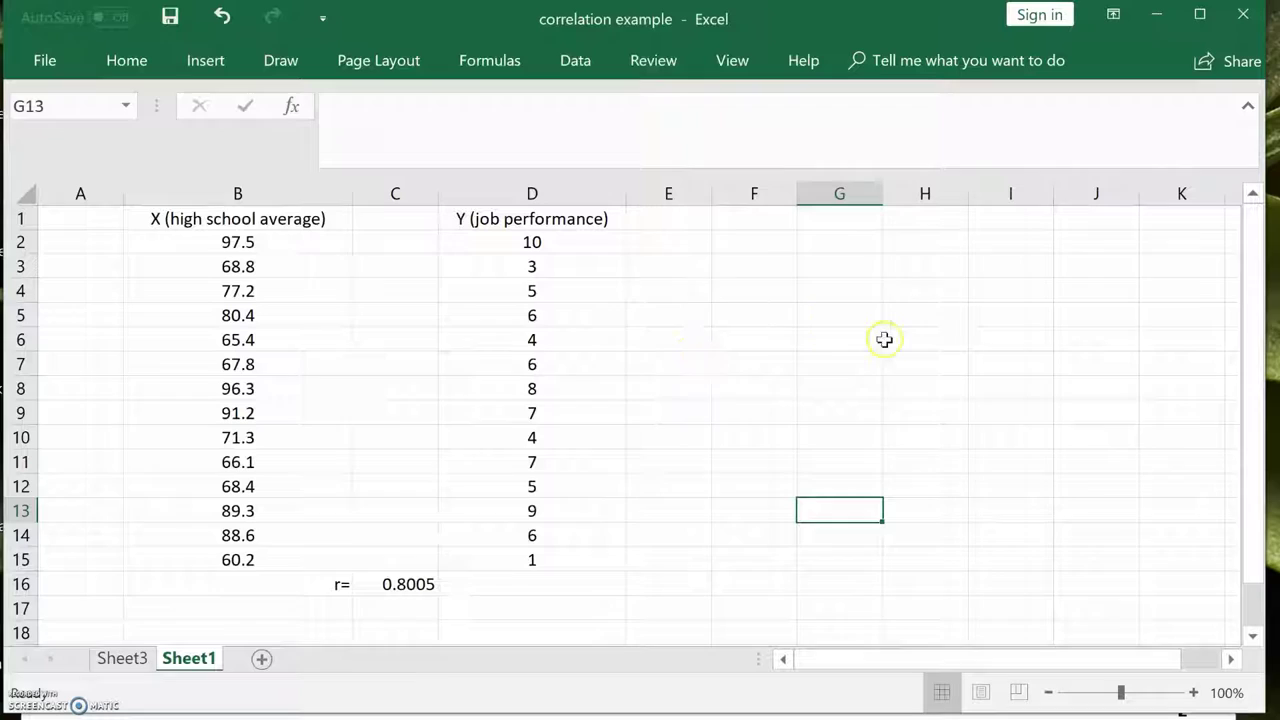
click(575, 60)
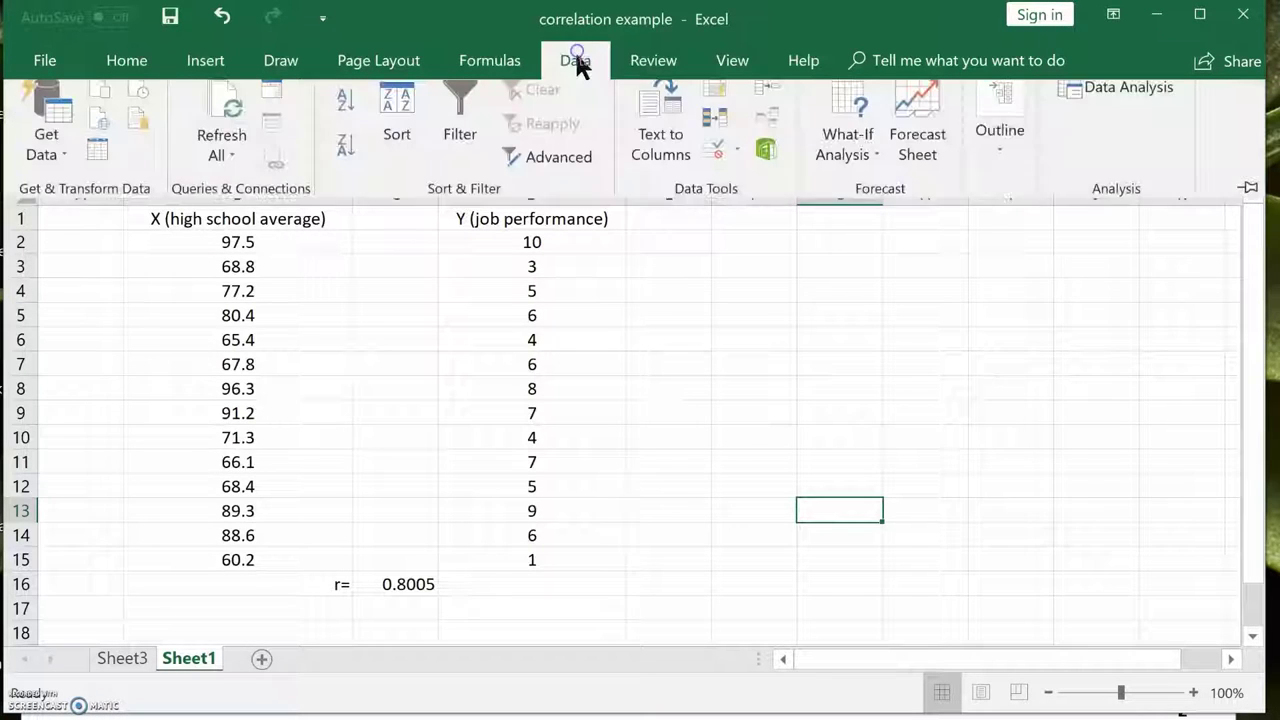
click(1120, 99)
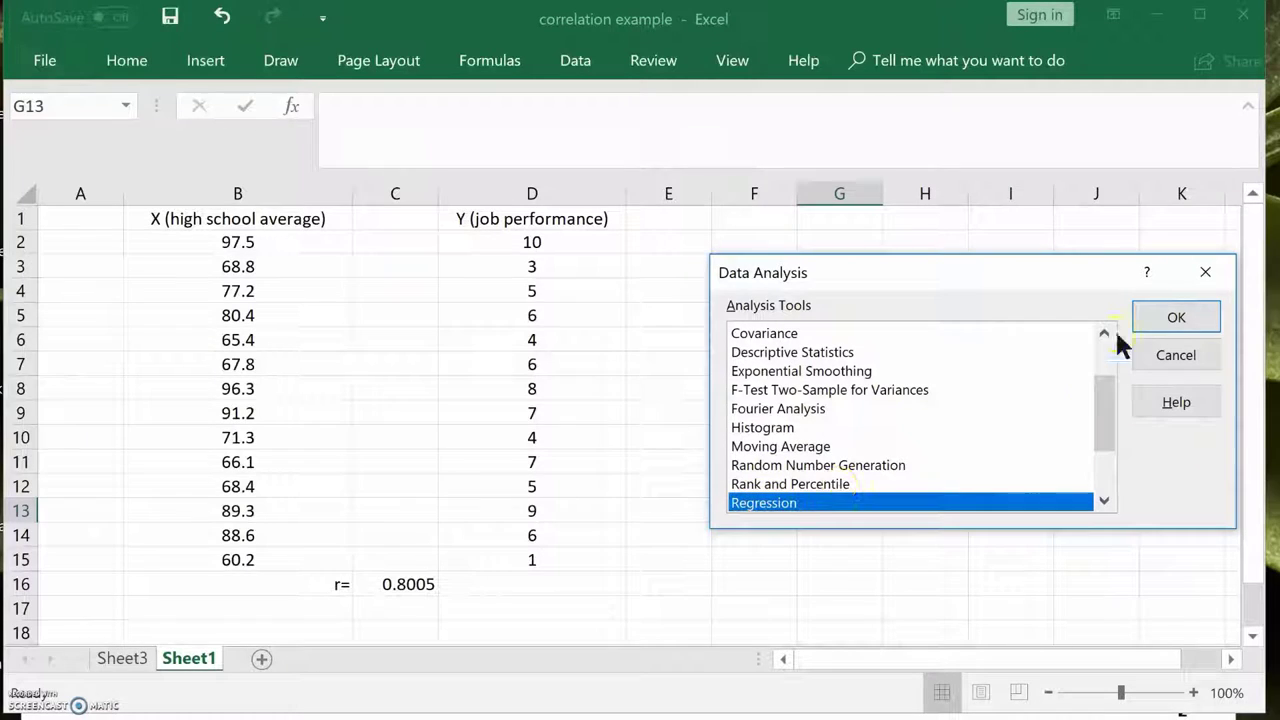
click(1178, 316)
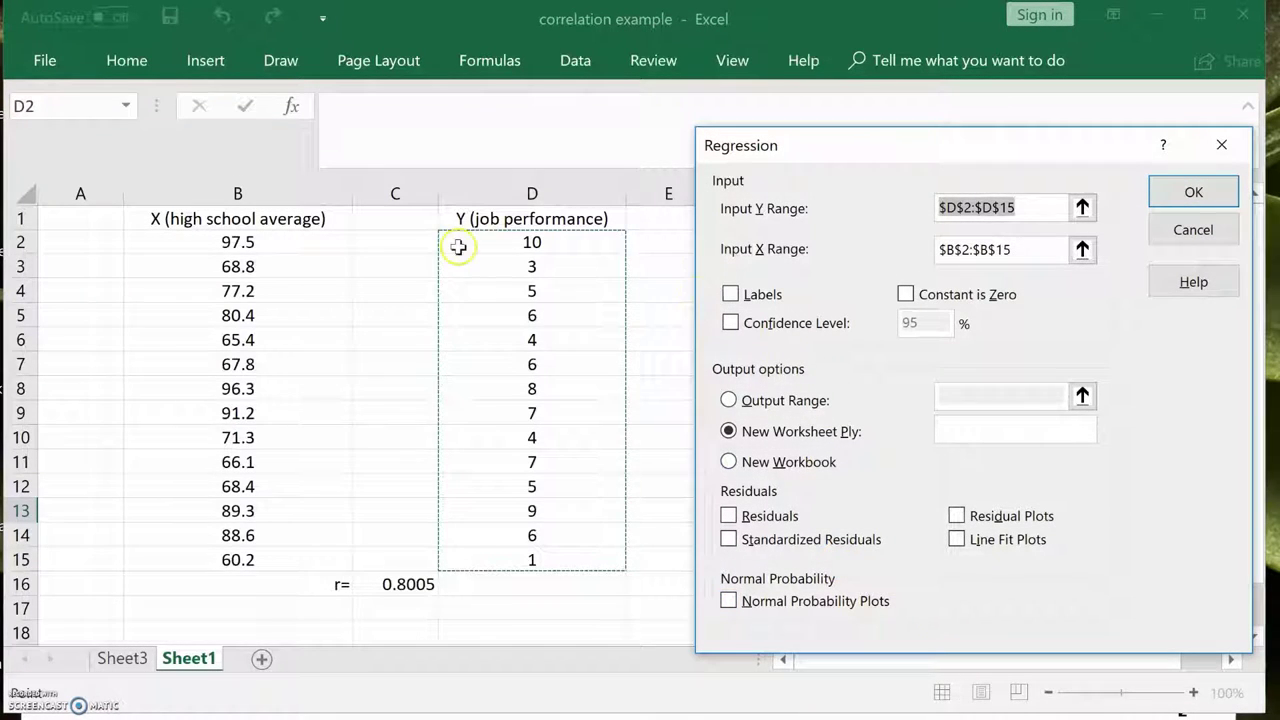
drag(487, 245, 531, 557)
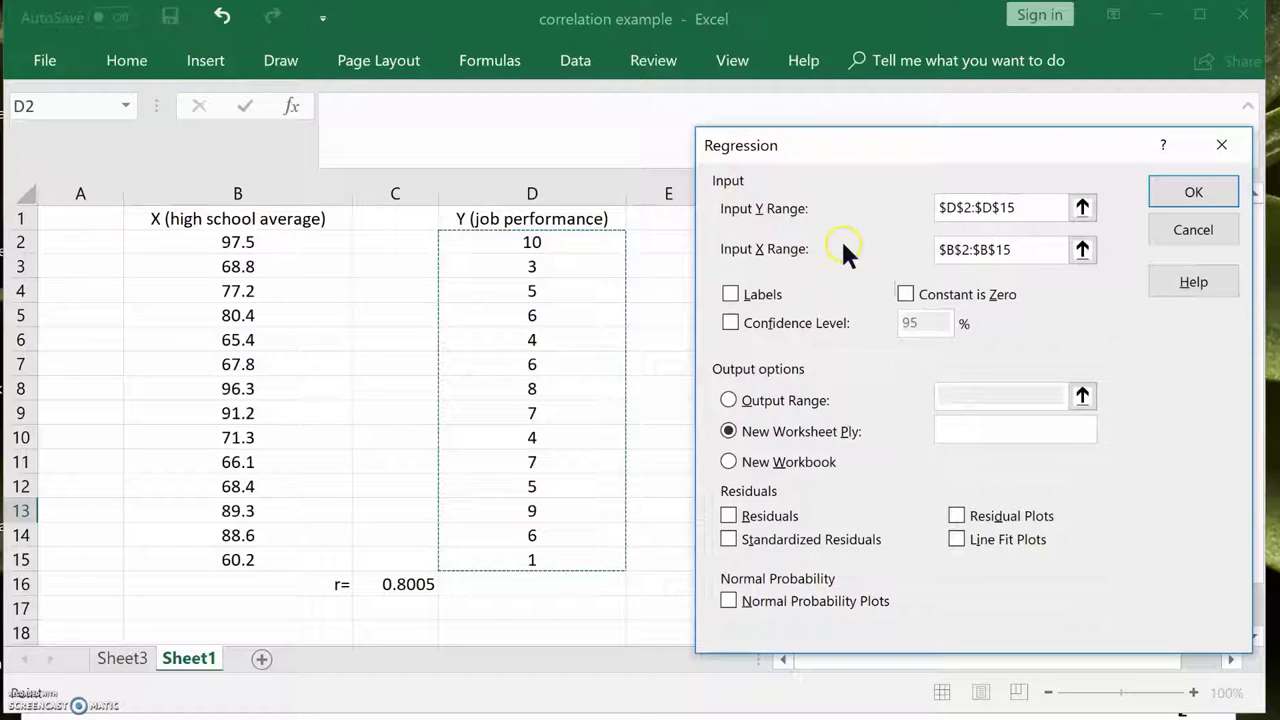
Set the X range to the high school averages in B2:B15 and run the regression with residuals included
click(1016, 249)
drag(1014, 249, 937, 249)
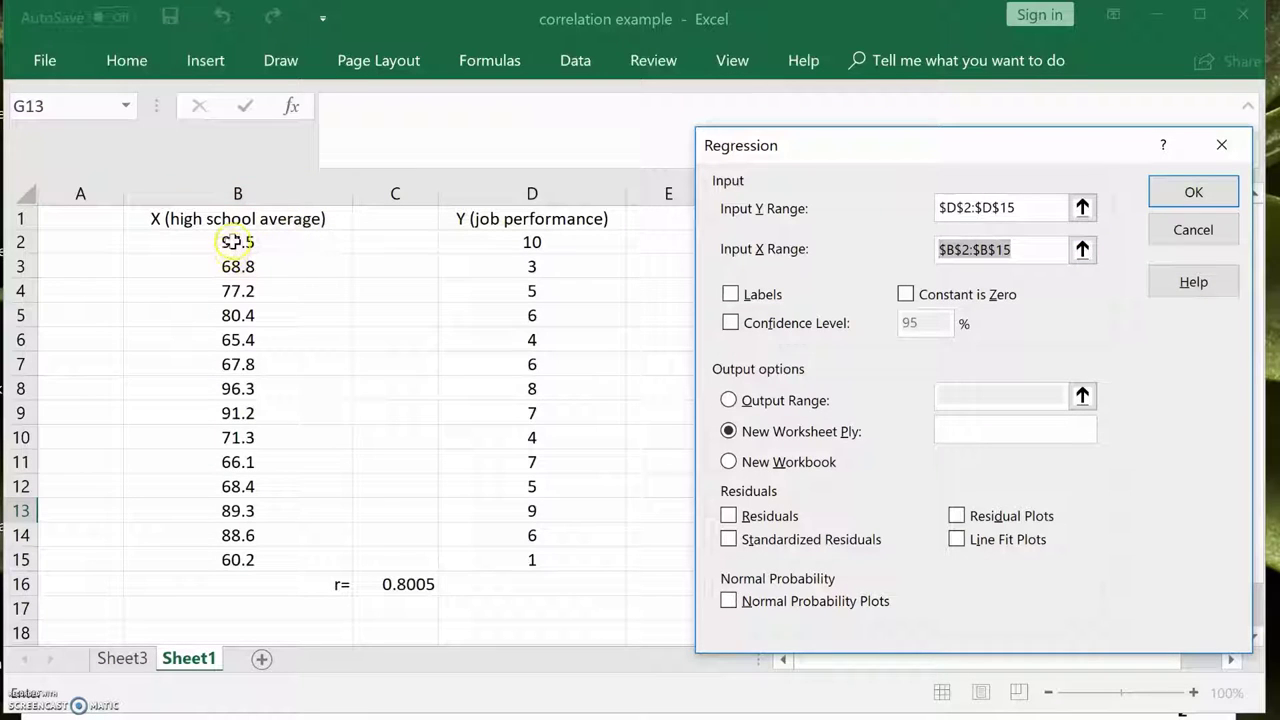
drag(231, 242, 231, 557)
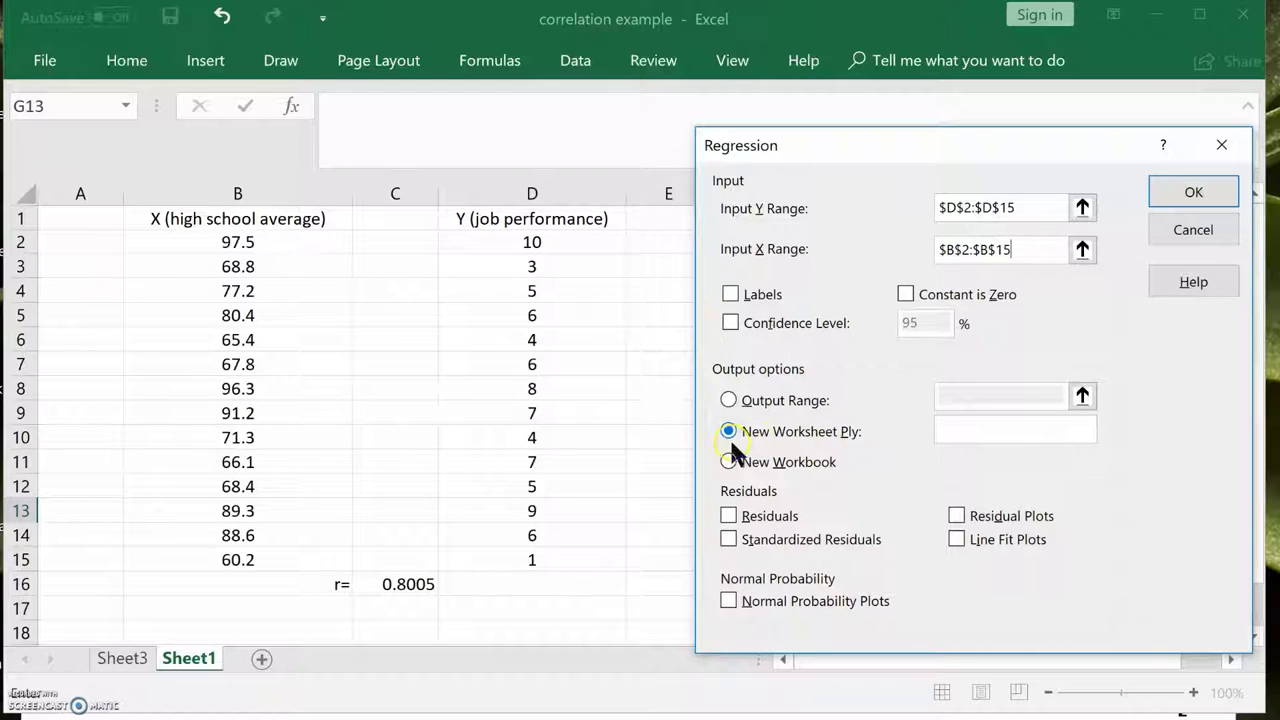
click(729, 514)
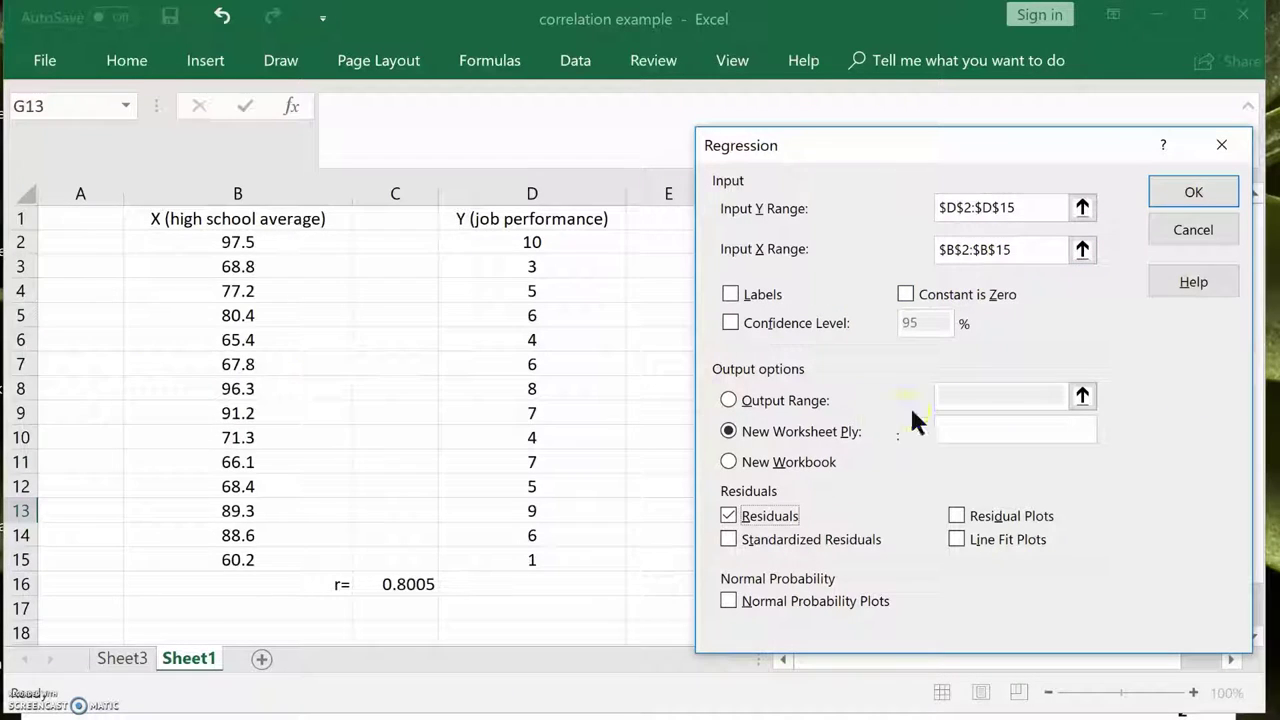
click(1193, 190)
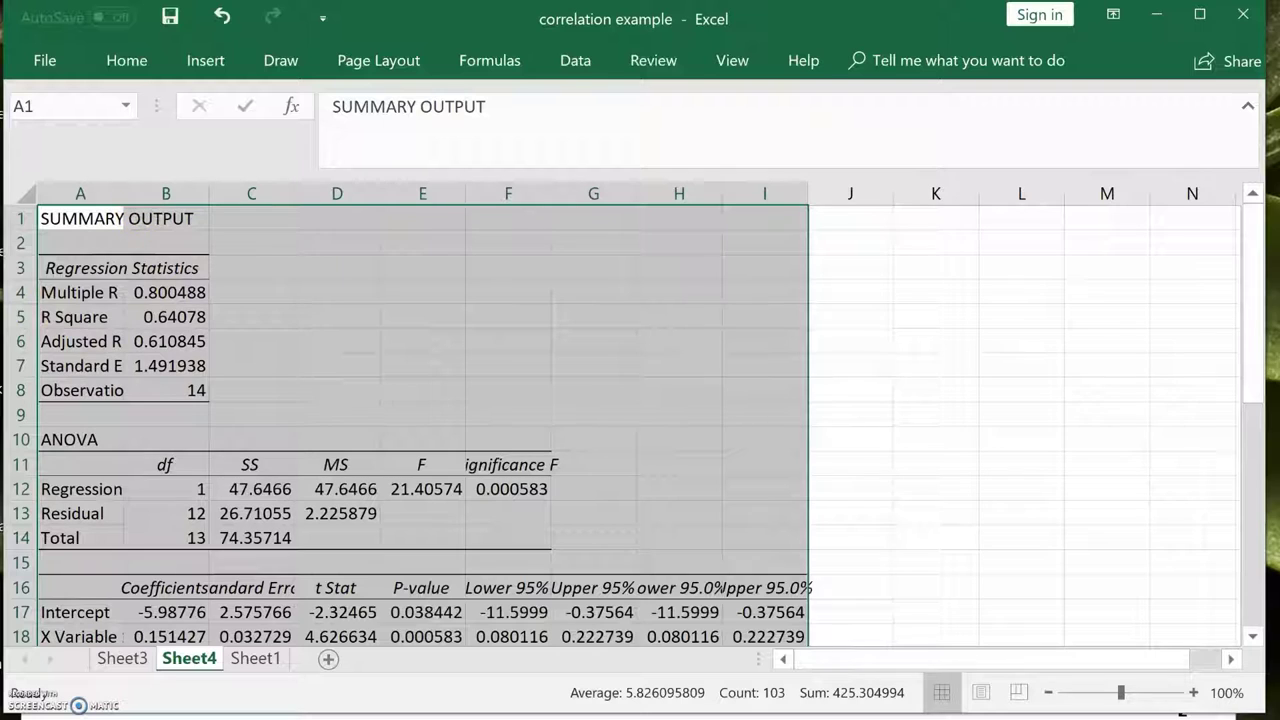
Autofit the widths of columns A through J on the new regression output sheet
click(68, 193)
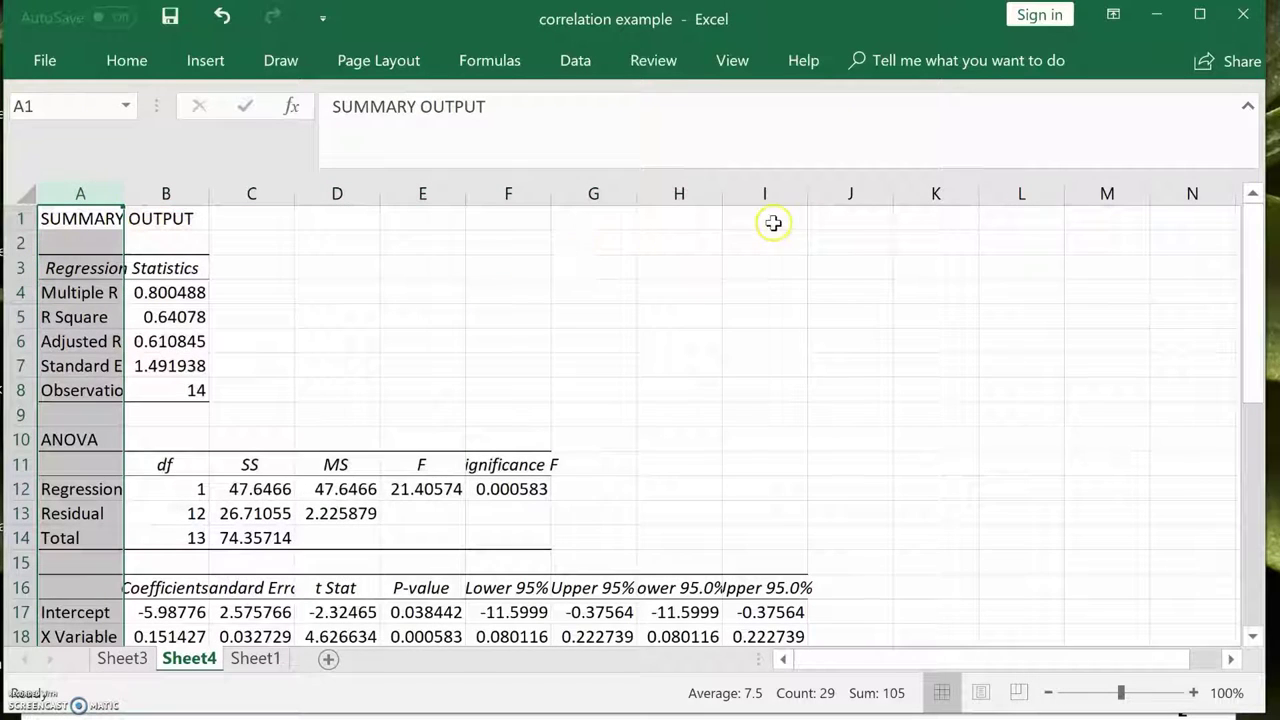
shift+click(829, 193)
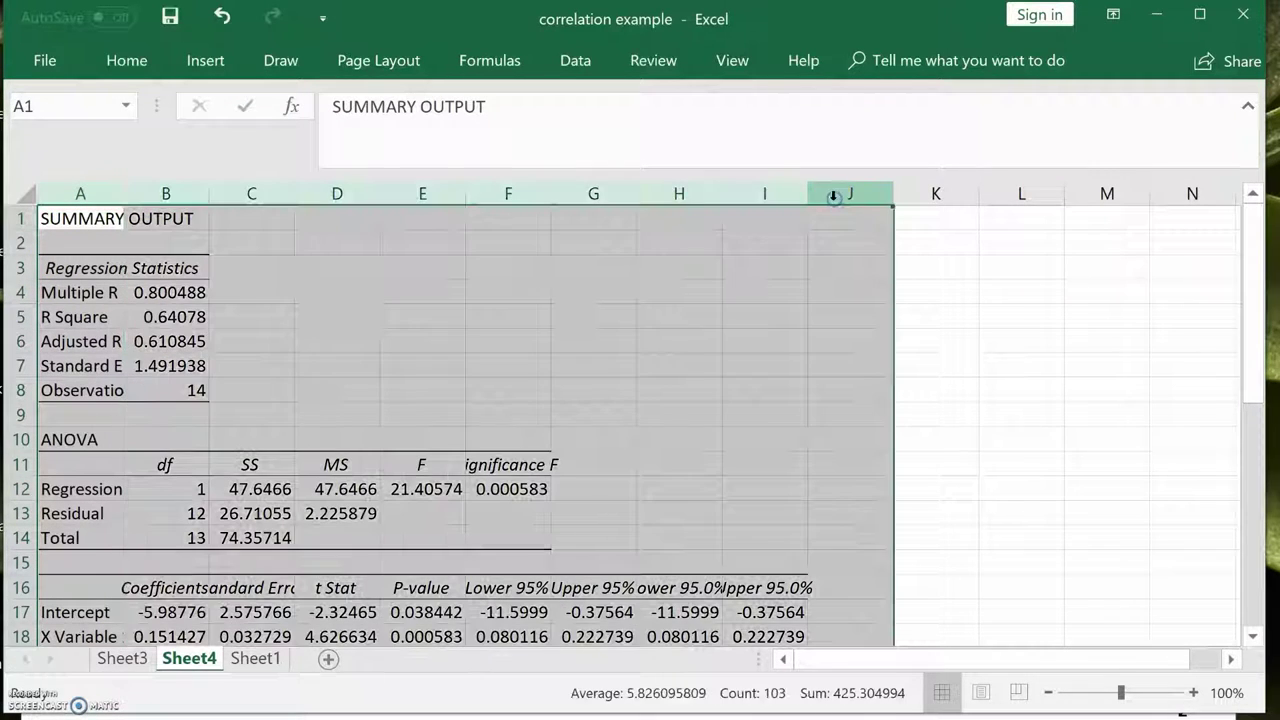
double_click(806, 195)
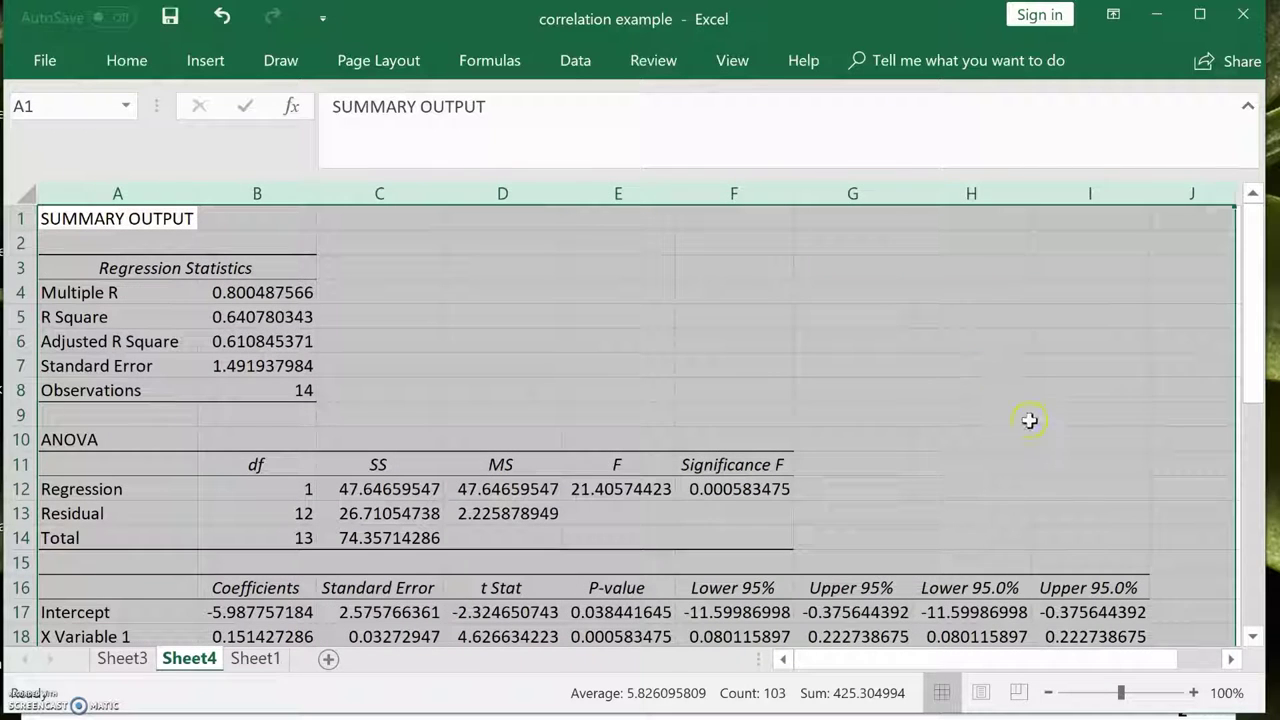
click(1225, 317)
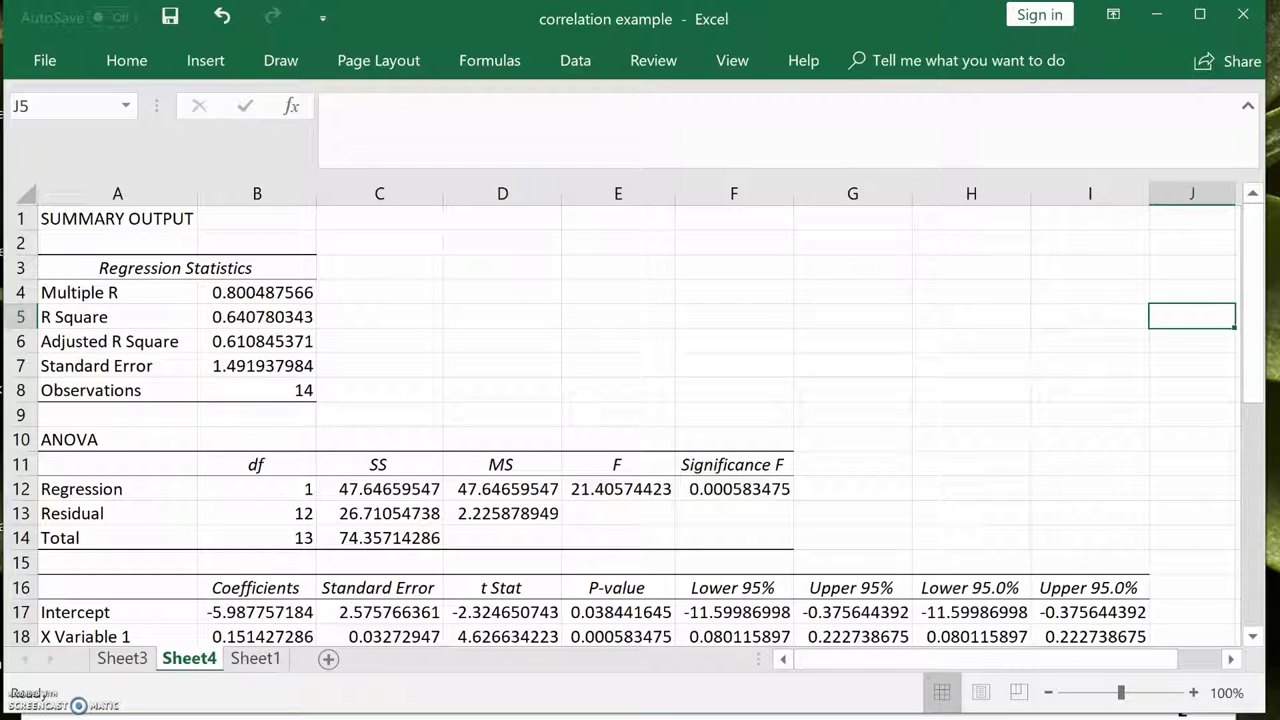
Examine the residual output table and the intercept and X Variable 1 coefficients in the regression results
click(1258, 447)
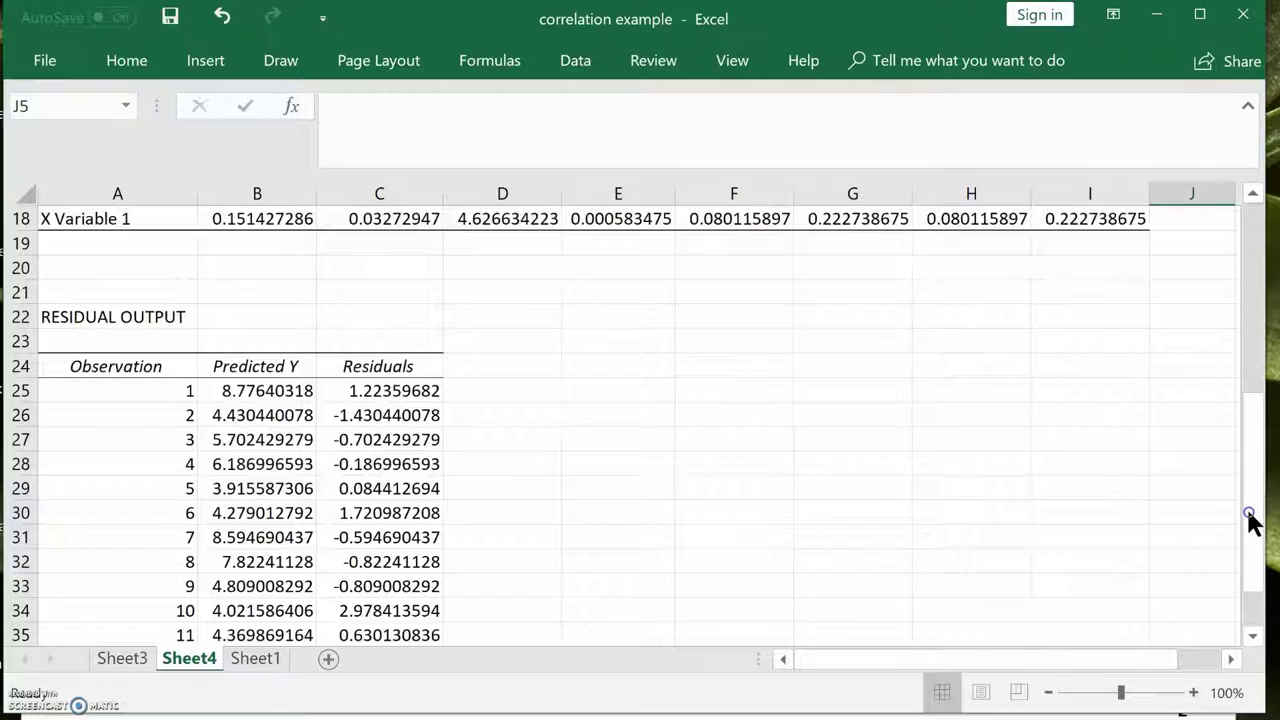
drag(1262, 470, 1235, 527)
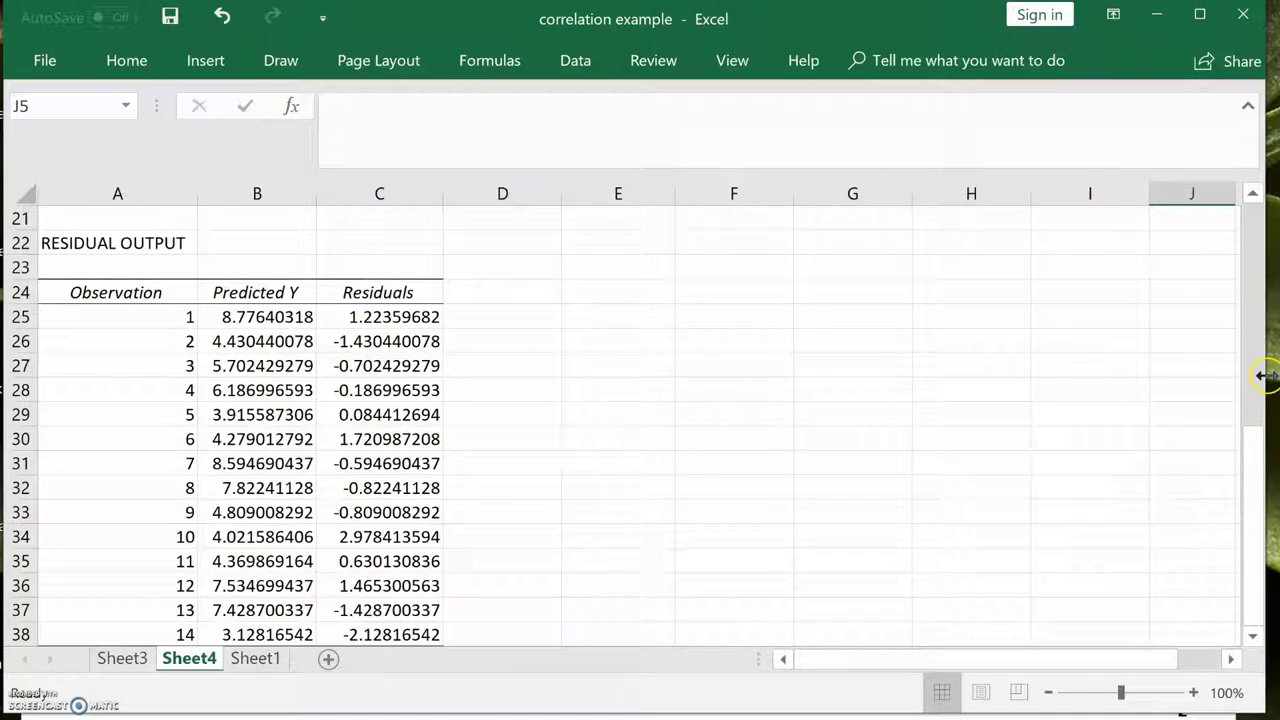
drag(1249, 463, 1260, 342)
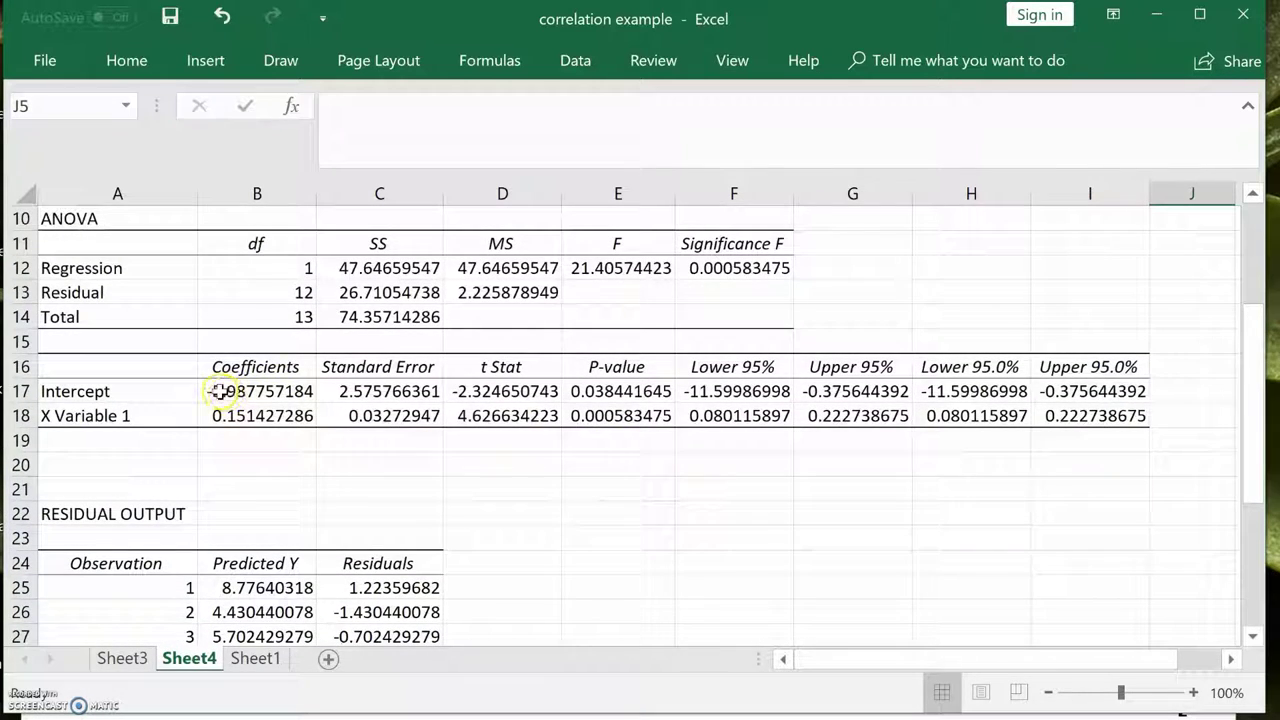
drag(220, 392, 272, 416)
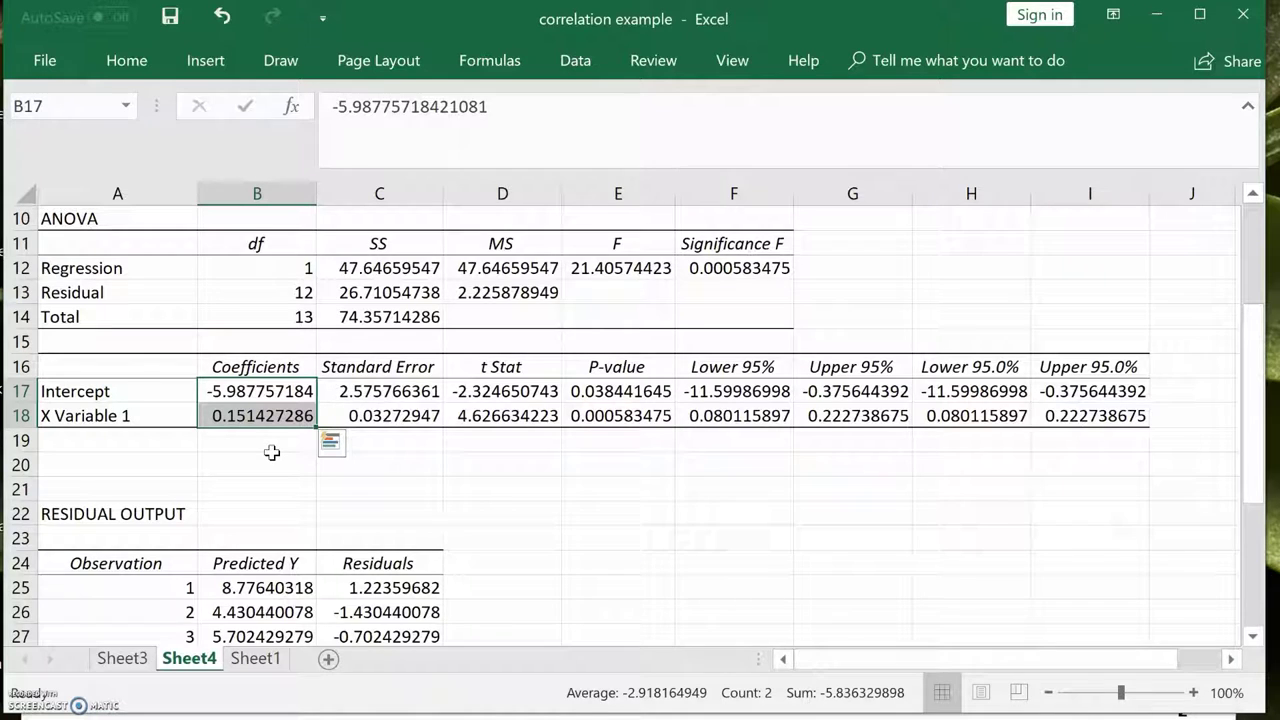
click(266, 391)
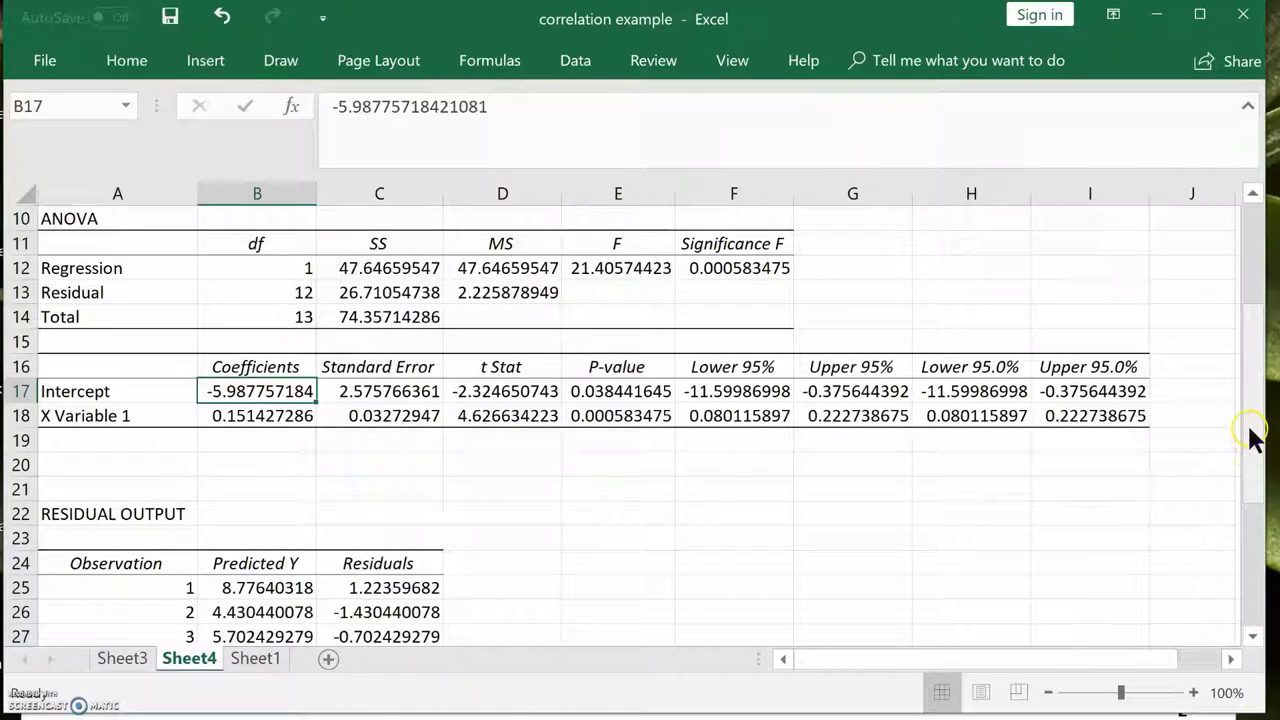
drag(1255, 435, 1251, 286)
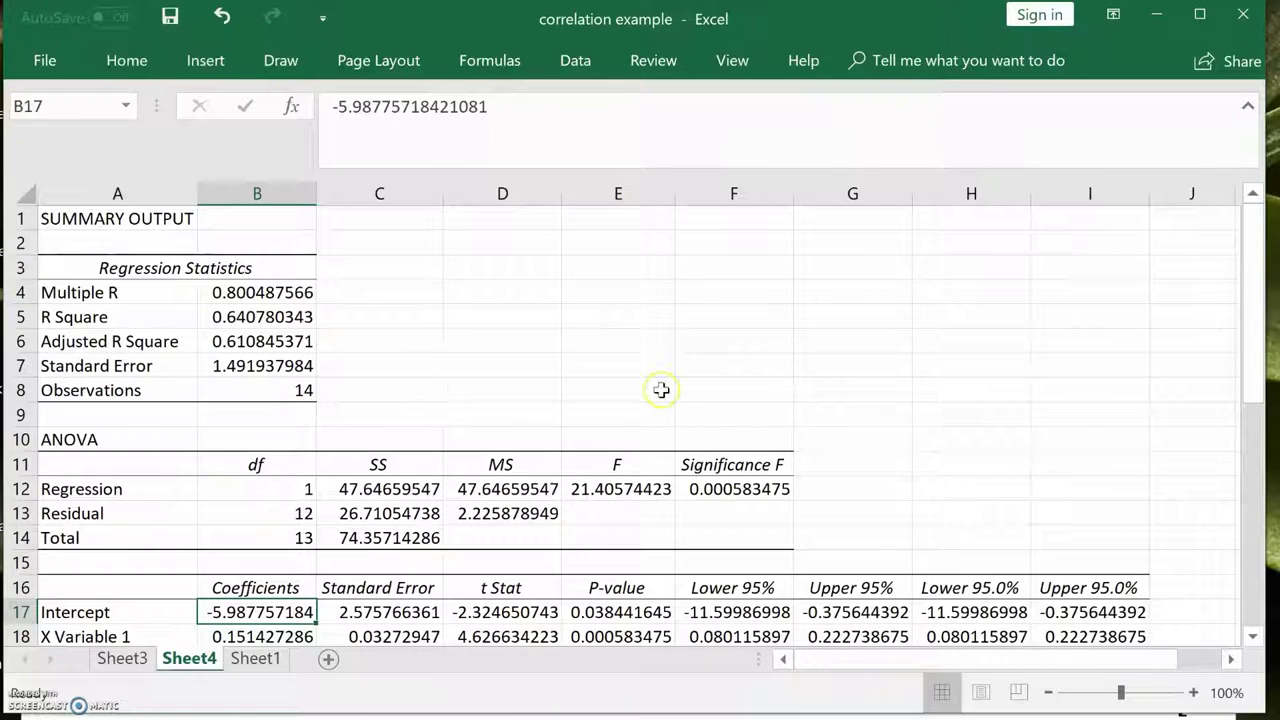